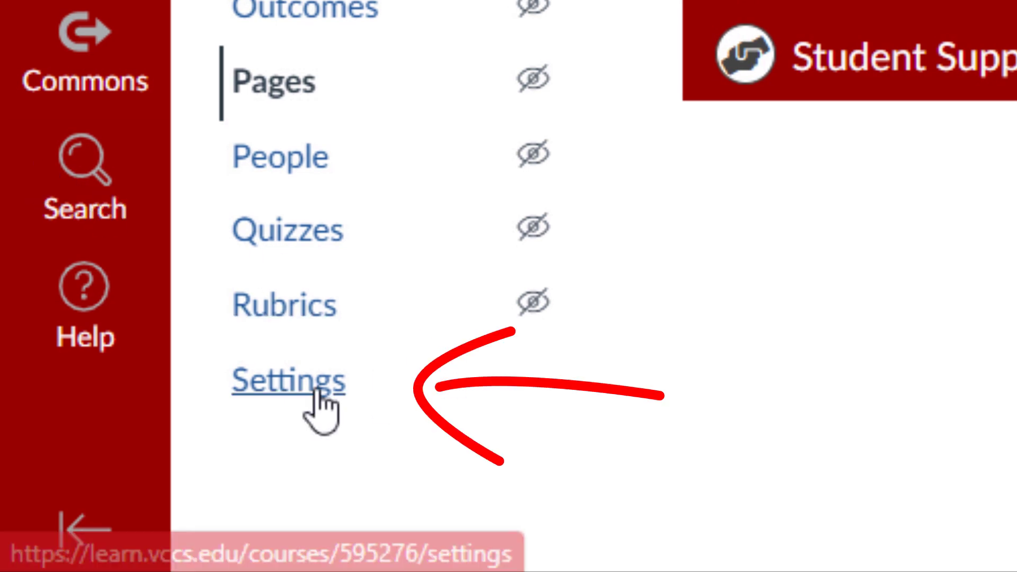
# Step: Open the Import Course Content page from the course Settings
pyautogui.click(318, 391)
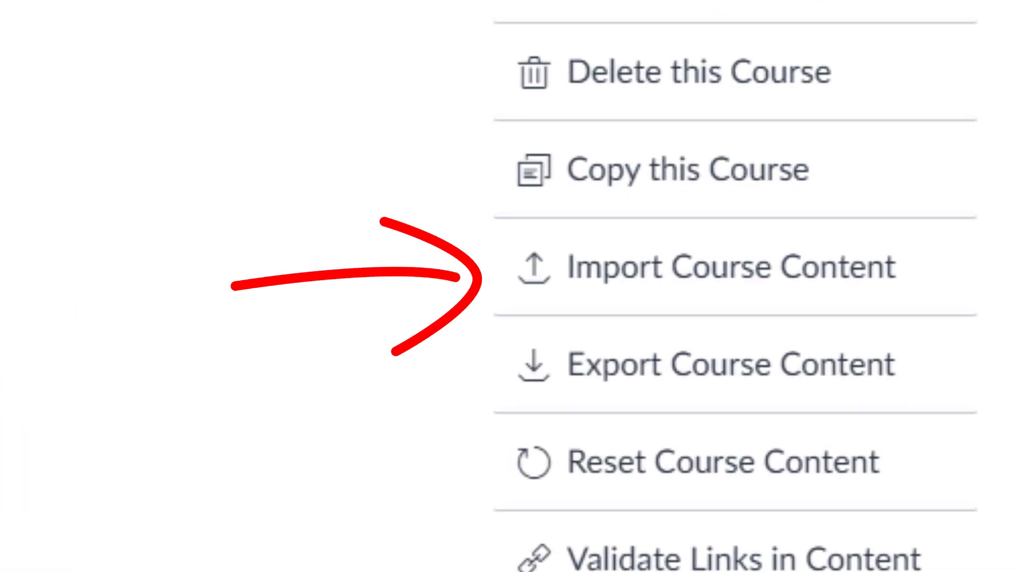
pyautogui.click(662, 286)
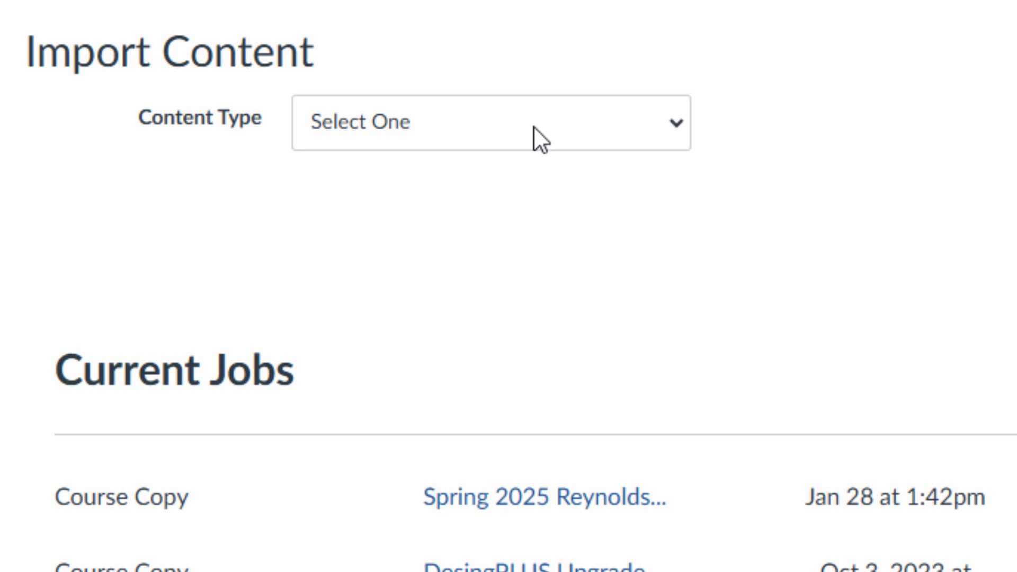
# Step: Choose Copy a Canvas Course and pick Intergalactic Politics as the source by pasting its course code
pyautogui.click(532, 126)
pyautogui.click(513, 193)
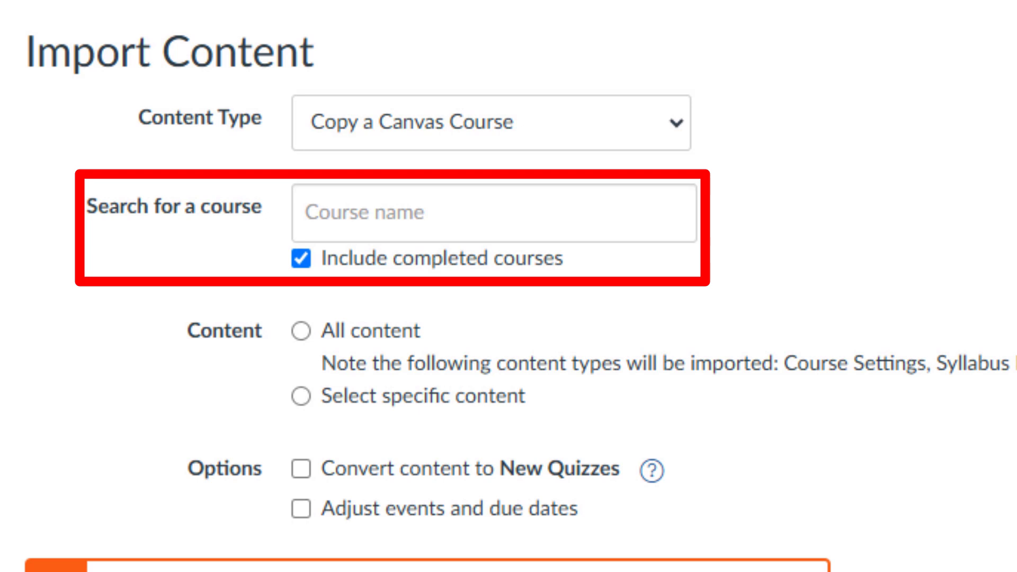
pyautogui.click(625, 212)
pyautogui.hotkey('ctrl', 'v')
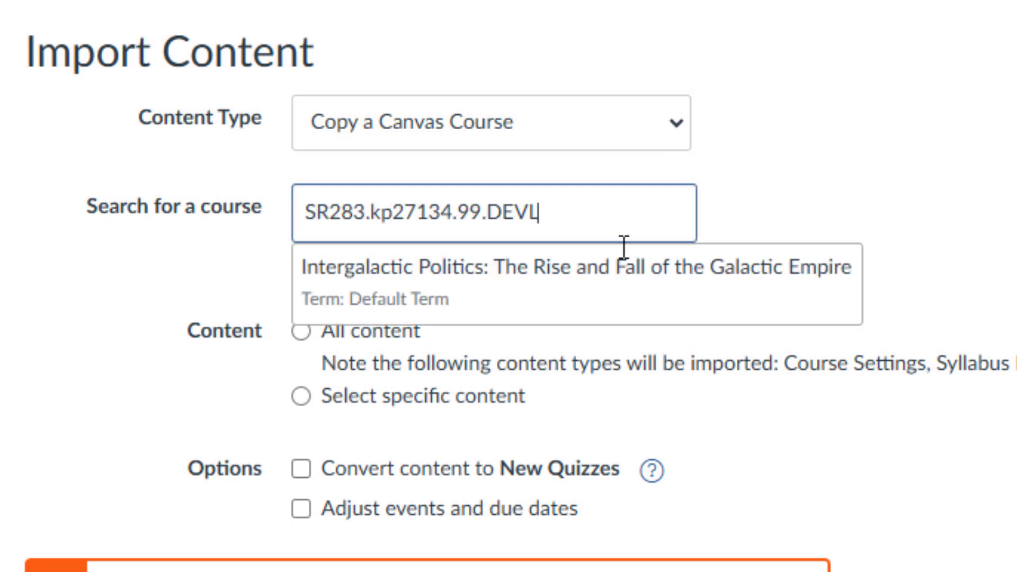
pyautogui.click(616, 290)
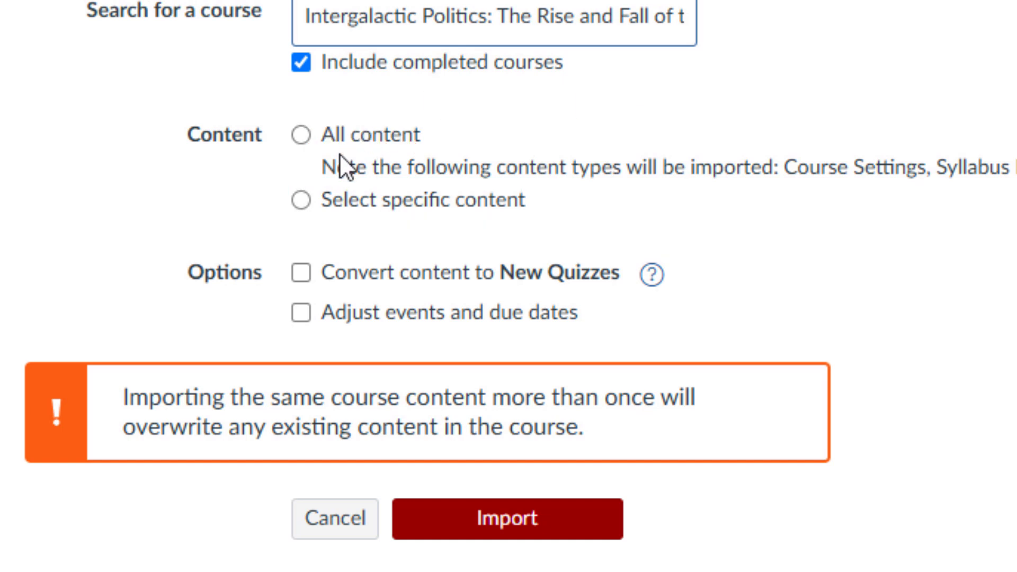
# Step: Choose Select specific content, leave Adjust events and due dates unchecked, and submit the import
pyautogui.click(322, 199)
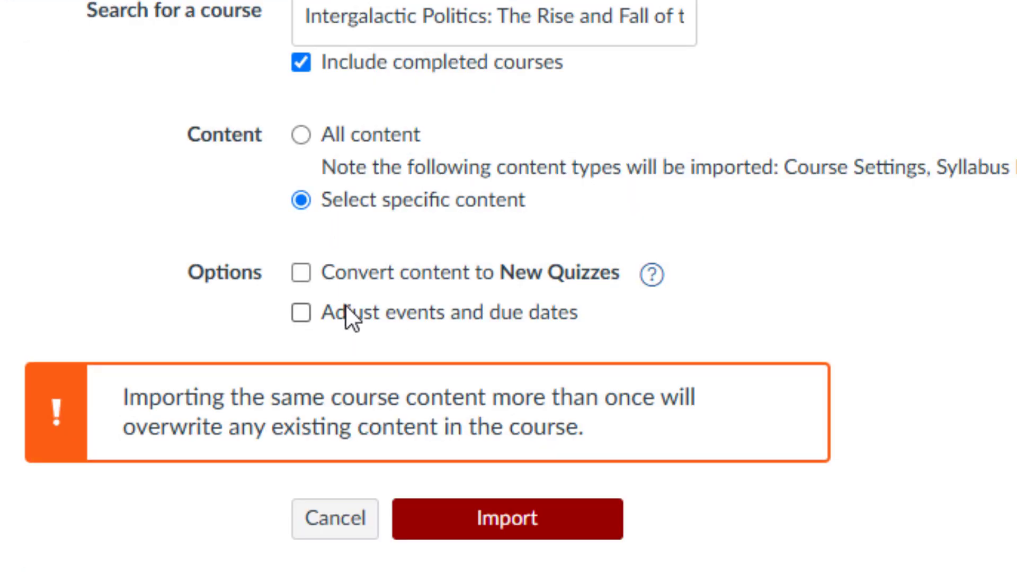
pyautogui.click(350, 312)
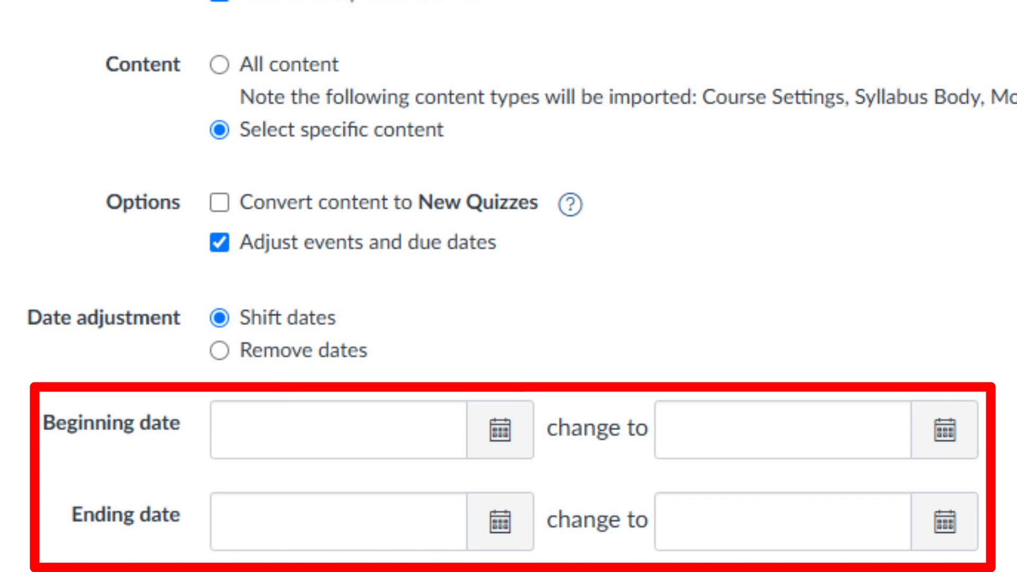
pyautogui.click(279, 239)
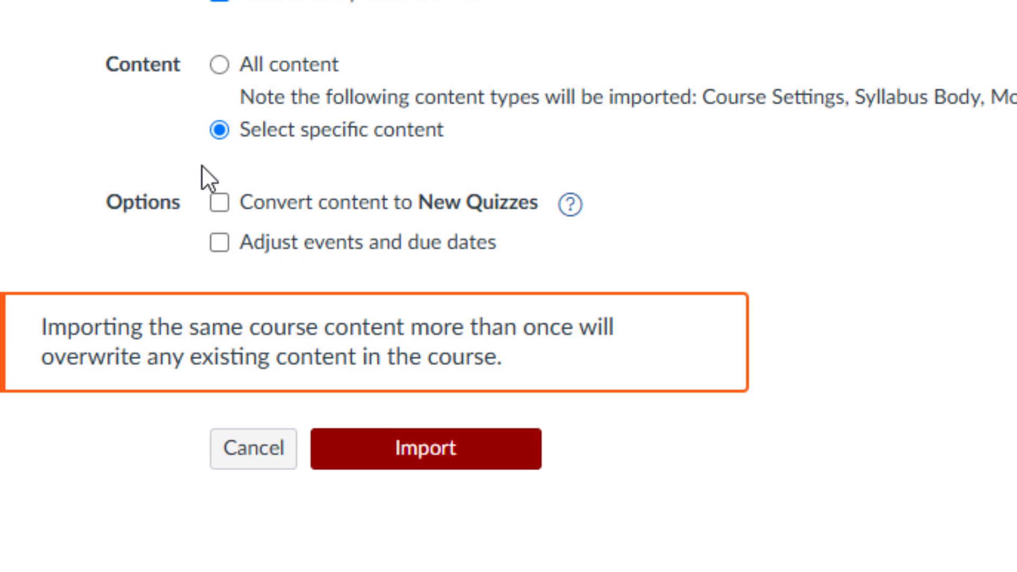
pyautogui.click(372, 449)
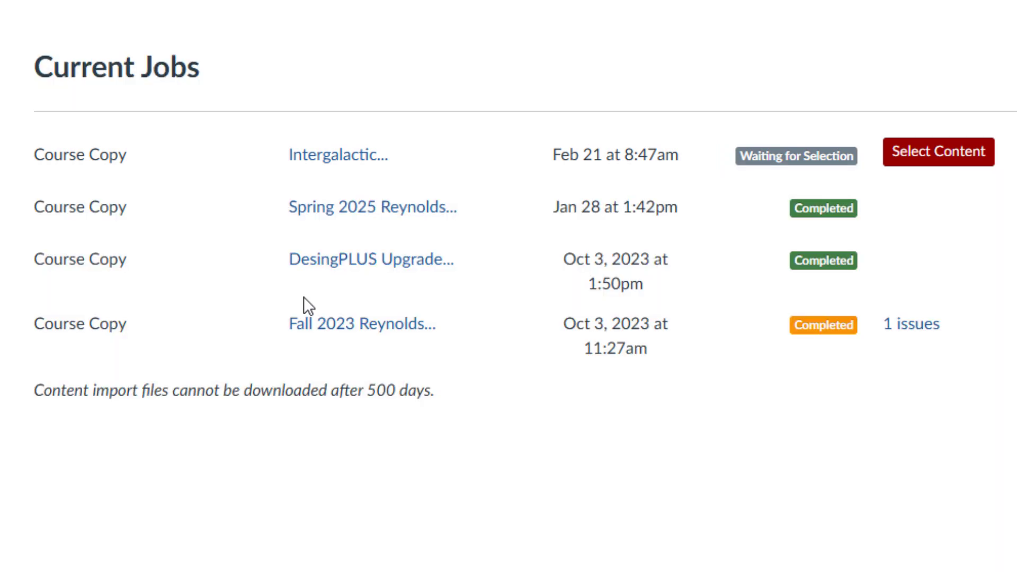
# Step: For the waiting job, select the Week 0 - Syllabus Scavenger Hunt, Week 1, Week 2 and Week 01 modules
pyautogui.click(935, 159)
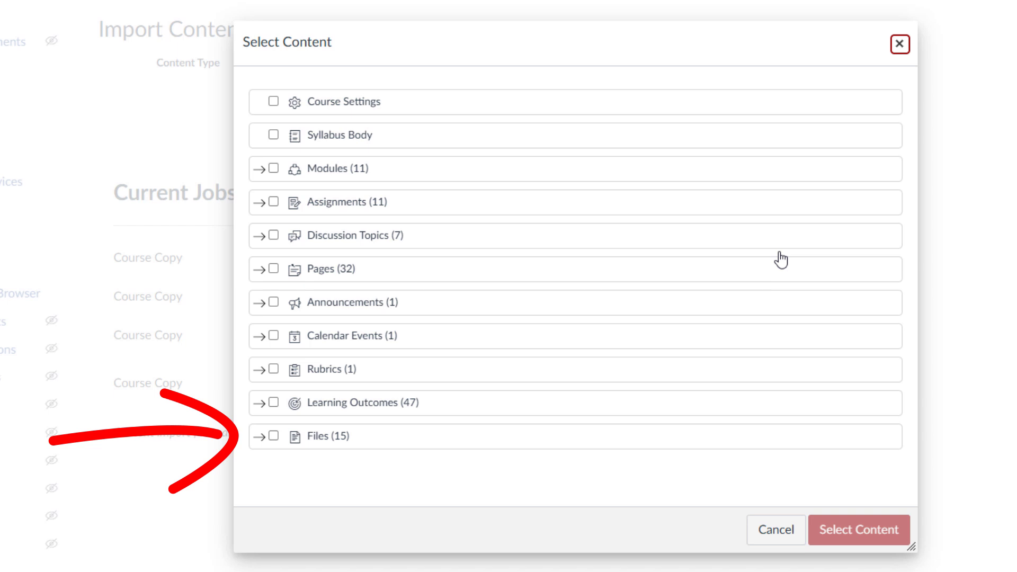
pyautogui.click(259, 170)
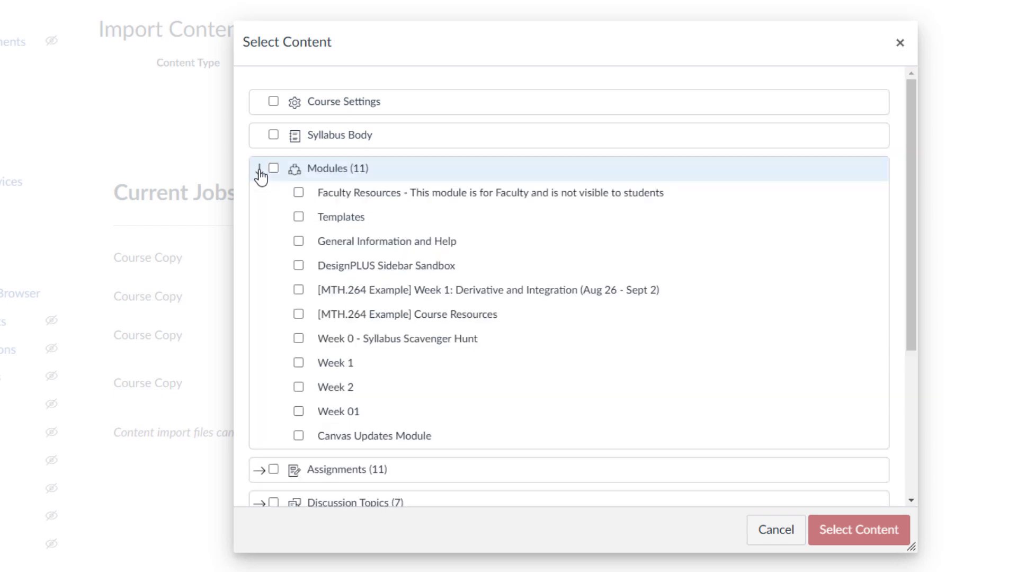
pyautogui.click(298, 338)
pyautogui.click(298, 363)
pyautogui.click(299, 387)
pyautogui.click(298, 411)
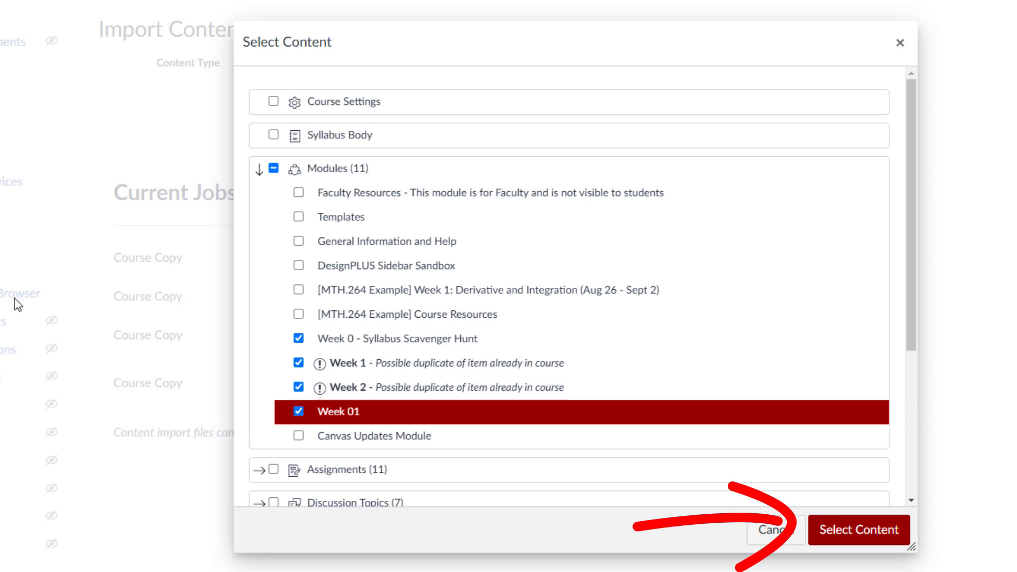
pyautogui.click(899, 532)
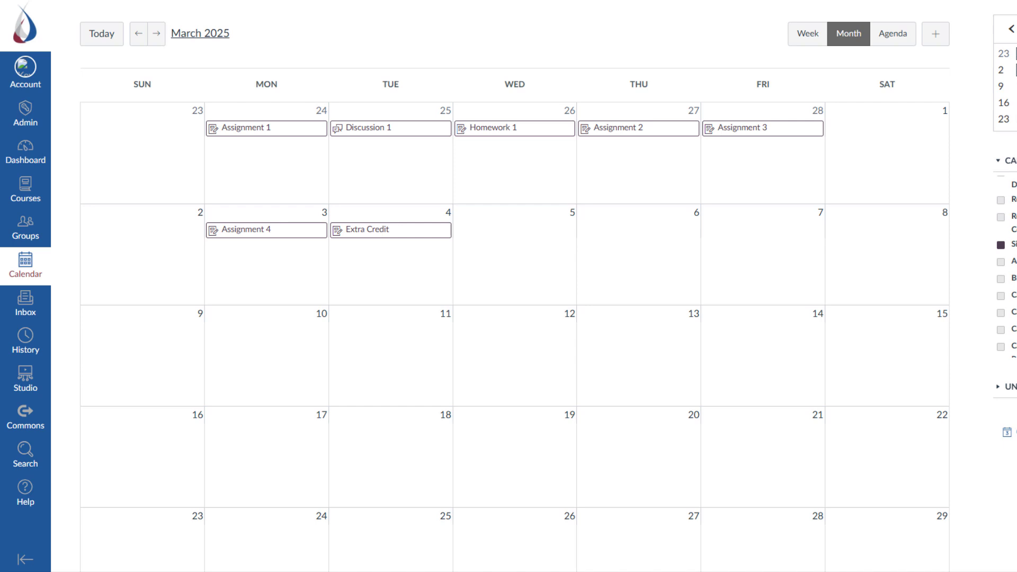
# Step: Drag calendar items: Discussion 1 to Feb 26, Assignment 1 Feb 25, Assignment 3 Mar 3, Extra Credit Mar 6, Homework 1 Mar 7
pyautogui.moveTo(524, 128); pyautogui.dragTo(533, 236)
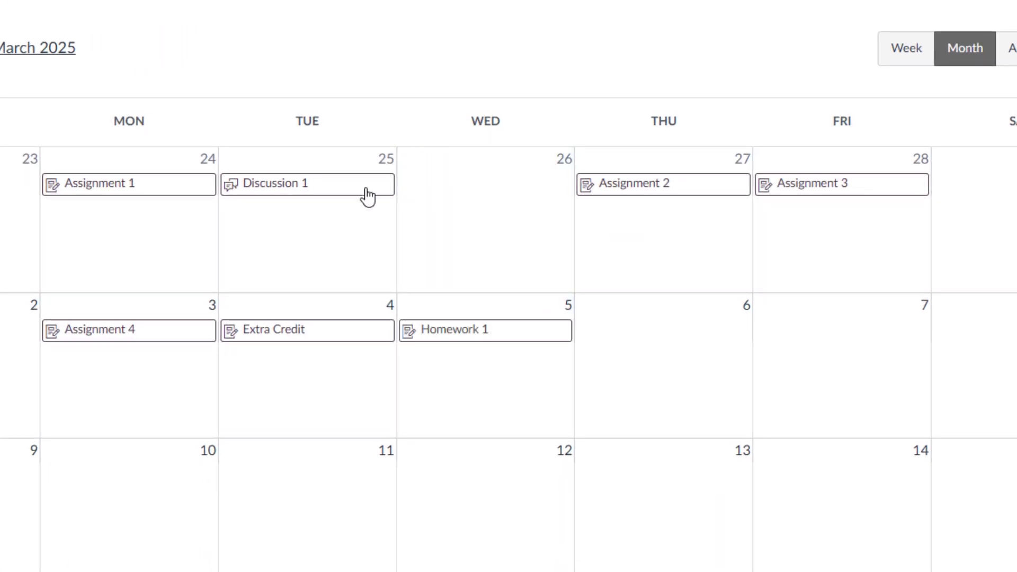
pyautogui.moveTo(365, 196); pyautogui.dragTo(466, 199)
pyautogui.moveTo(824, 191); pyautogui.dragTo(127, 360)
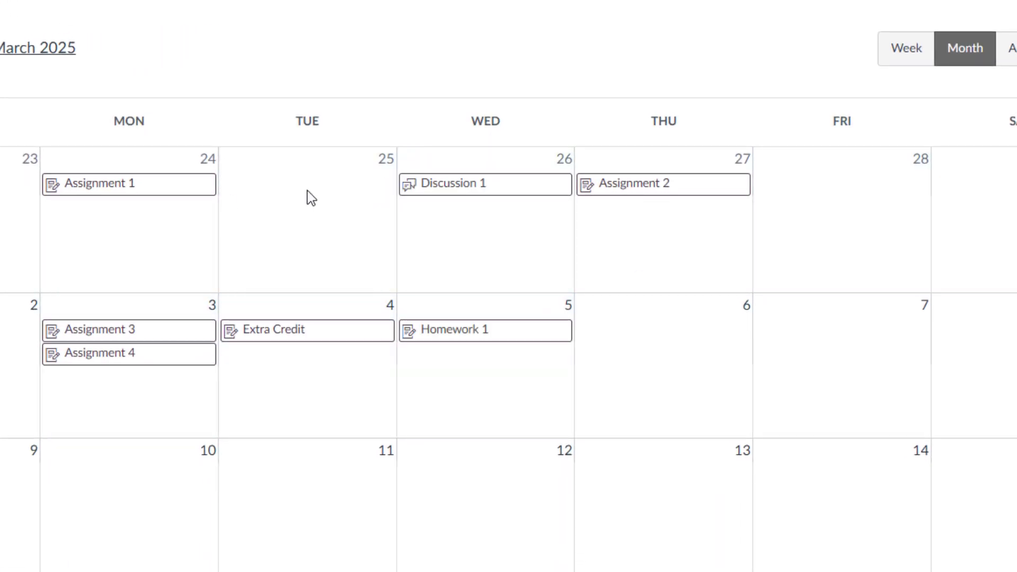
pyautogui.moveTo(150, 184); pyautogui.dragTo(318, 196)
pyautogui.moveTo(456, 333); pyautogui.dragTo(614, 341)
pyautogui.moveTo(318, 332); pyautogui.dragTo(661, 360)
pyautogui.moveTo(663, 355); pyautogui.dragTo(831, 353)
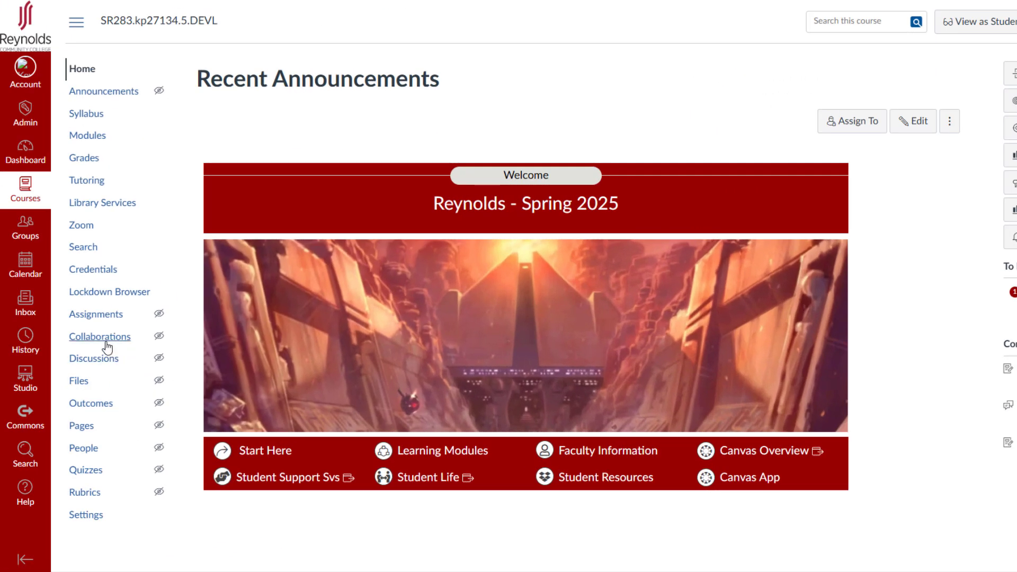
# Step: Open the Edit Assignment Dates editor from the Assignments list's options menu
pyautogui.click(95, 316)
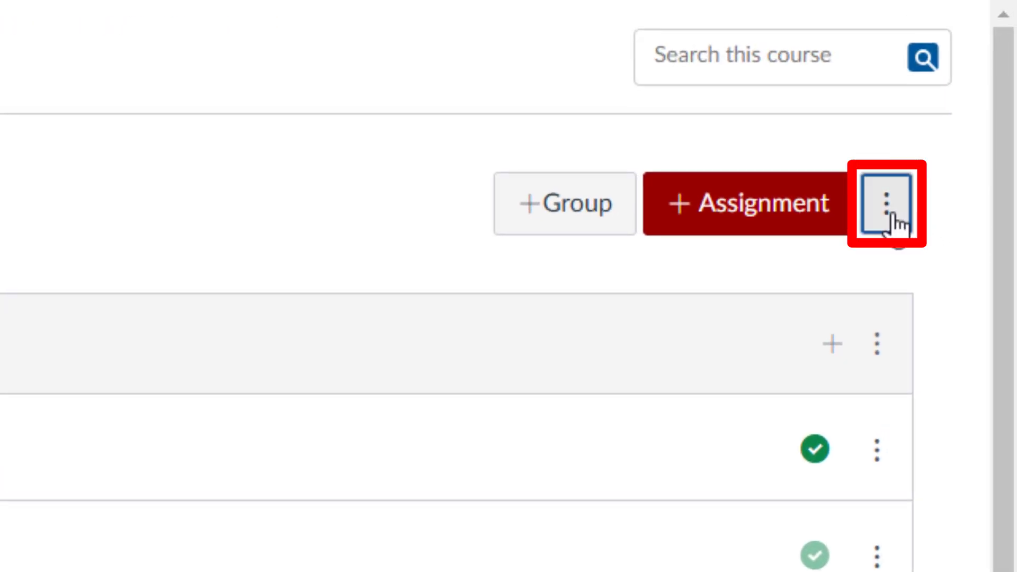
pyautogui.click(894, 217)
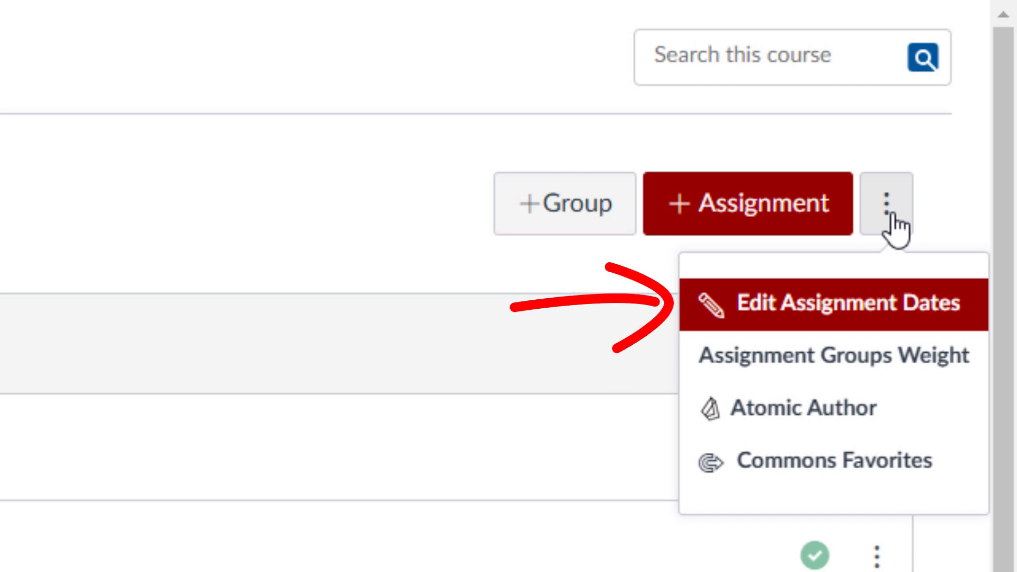
pyautogui.click(840, 299)
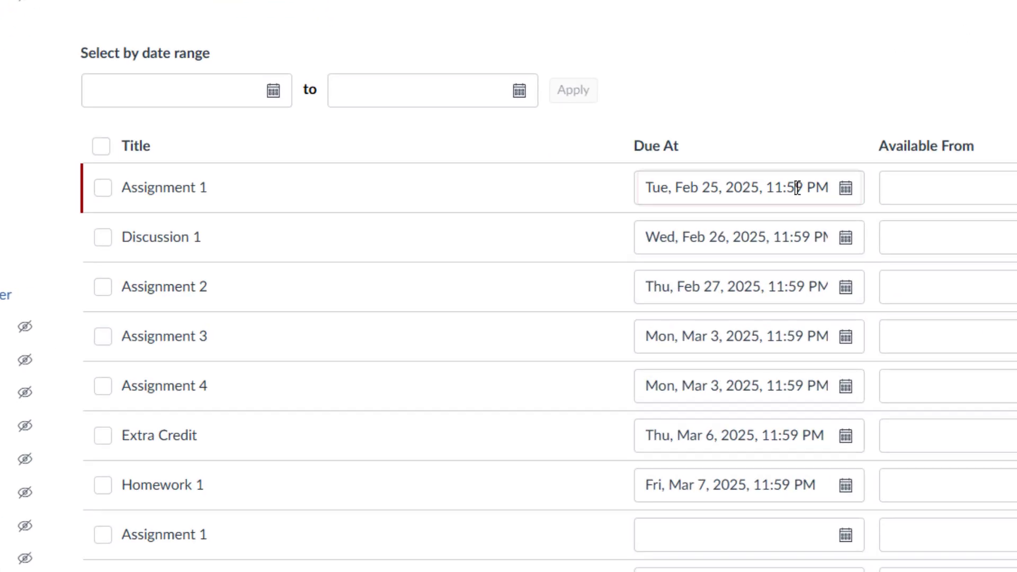
# Step: Set due dates Assignment 1 Feb 26, Discussion 1 Feb 27, Assignment 3 Mar 5, Extra Credit Mar 28, and save
pyautogui.click(797, 188)
pyautogui.click(738, 439)
pyautogui.click(737, 240)
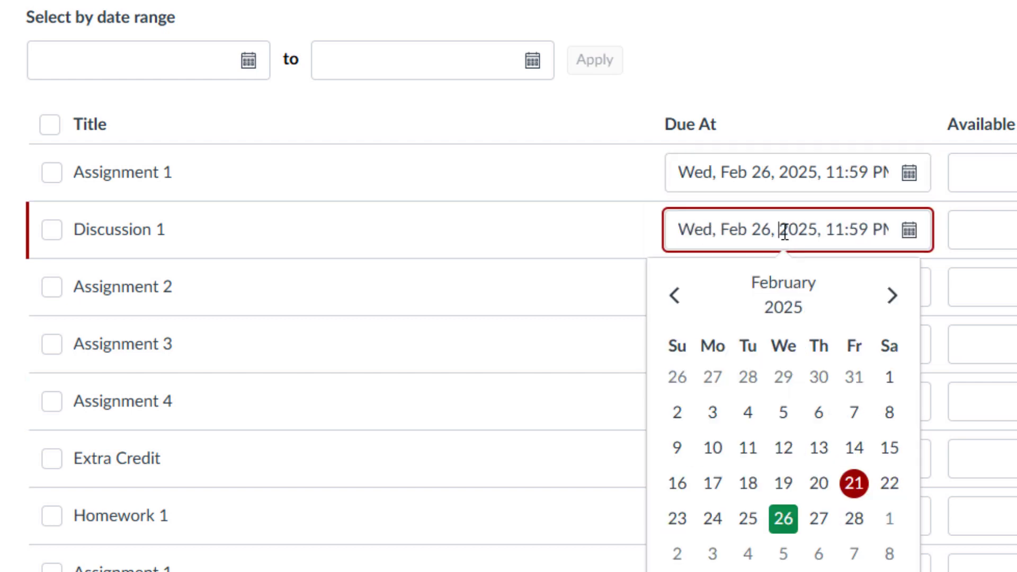
pyautogui.click(818, 518)
pyautogui.click(790, 342)
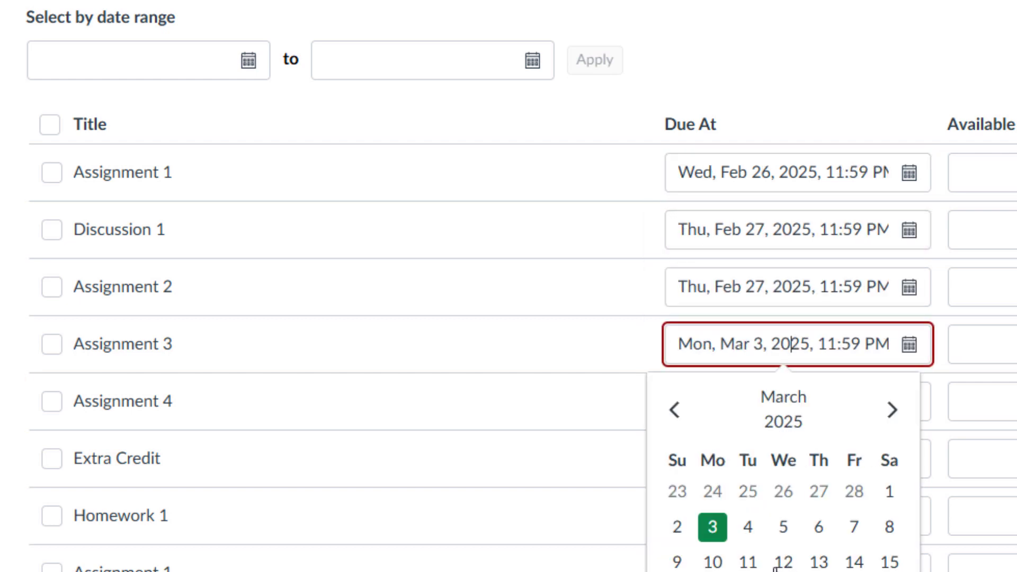
pyautogui.click(783, 527)
pyautogui.click(838, 463)
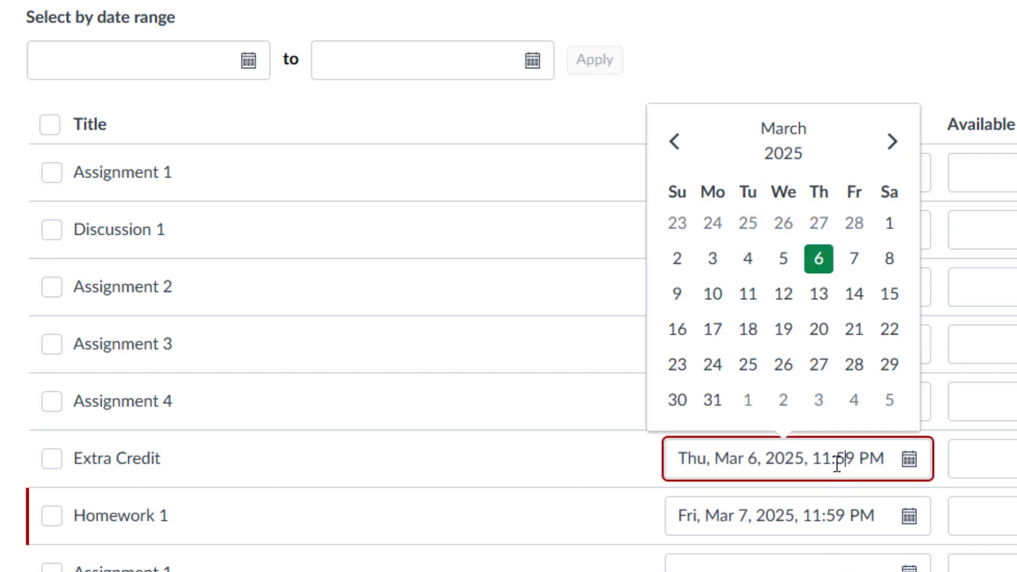
pyautogui.click(854, 364)
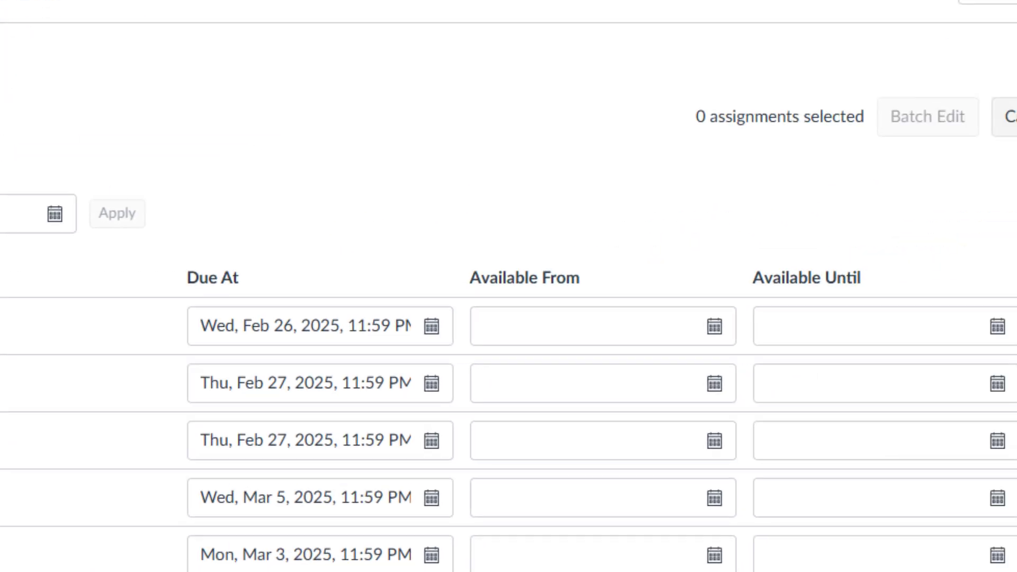
pyautogui.click(947, 170)
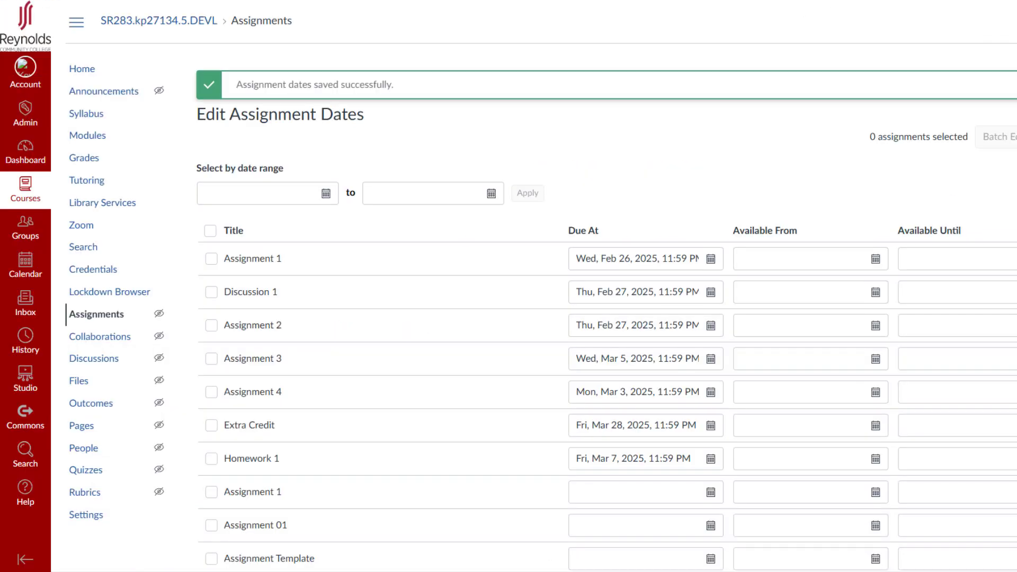